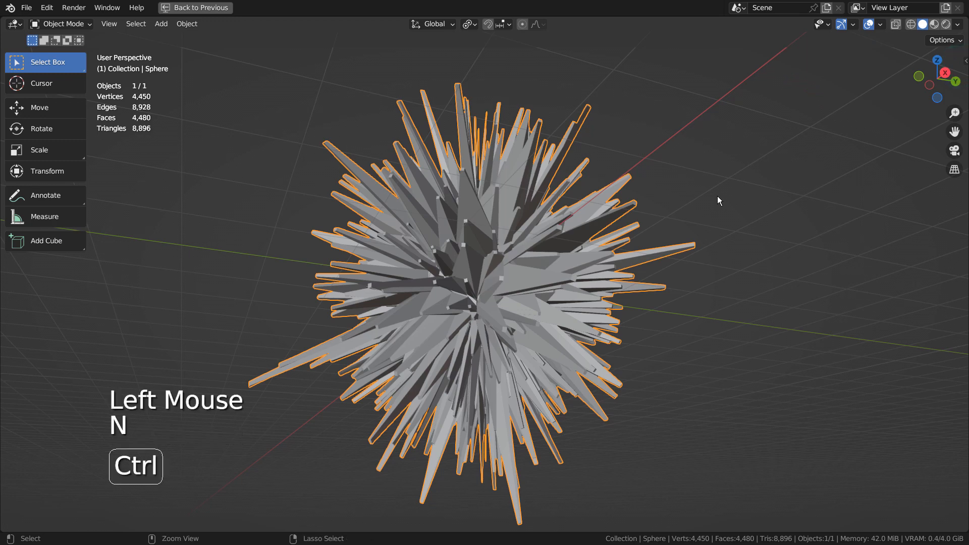
Step: Restore the full workspace layout from the maximized viewport and hide the spiky sphere
key("ctrl+space")
middle_click_drag(677, 281, 634, 348)
left_click(422, 210)
key("h")
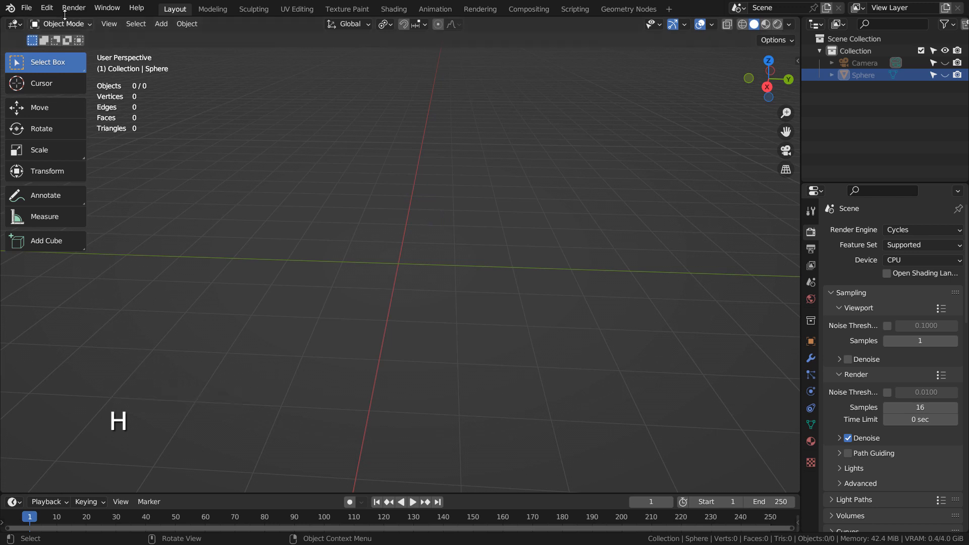
Step: Search the add-ons preferences for "mesh" to check that Edit Mesh Tools is enabled, and close the preferences
left_click(47, 7)
left_click(92, 175)
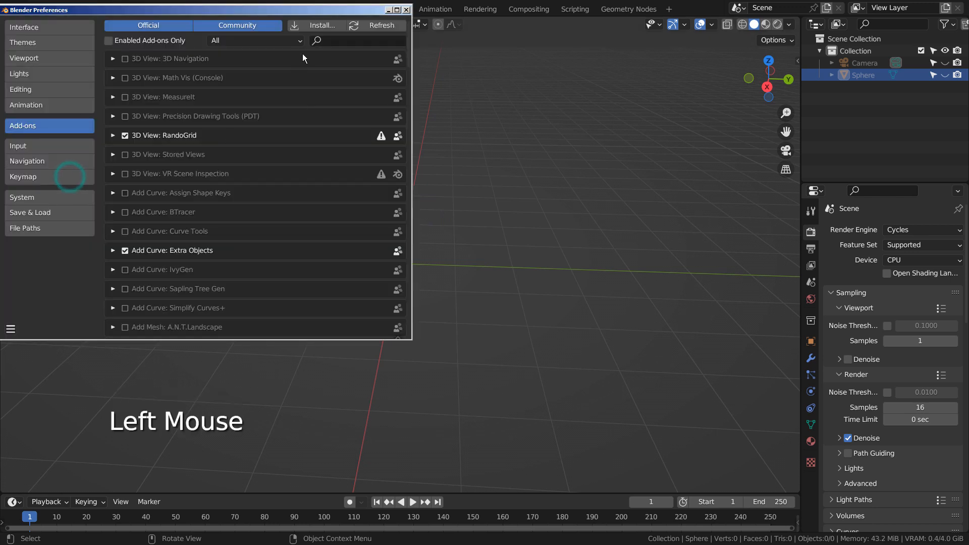
type("mesh")
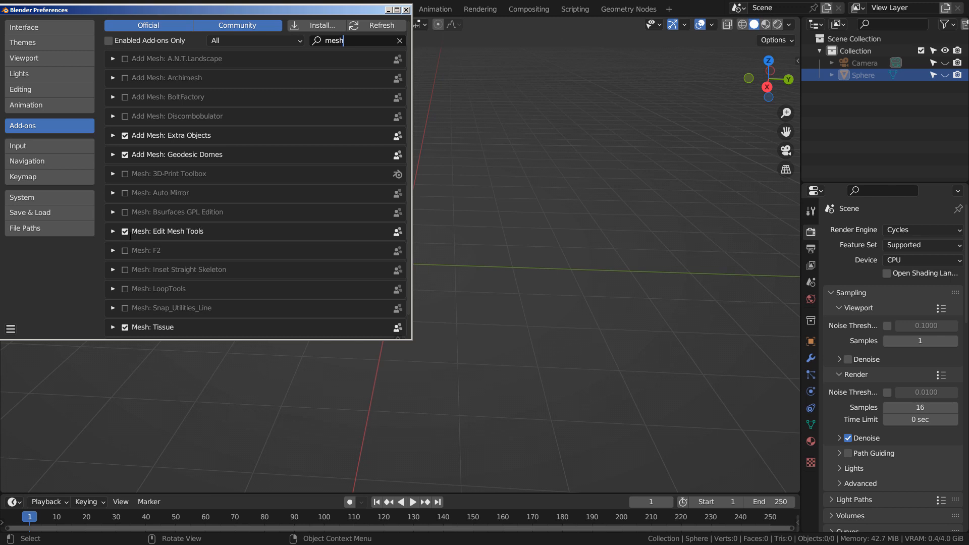
left_click(406, 10)
Step: Add a UV sphere to the scene
left_click(416, 252)
key("shift+a")
mouse_move(389, 186)
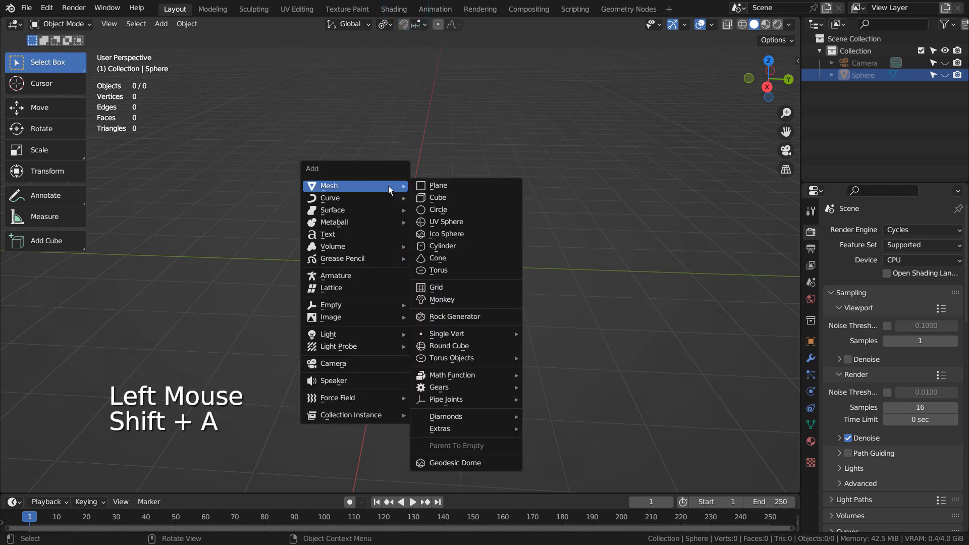
left_click(419, 223)
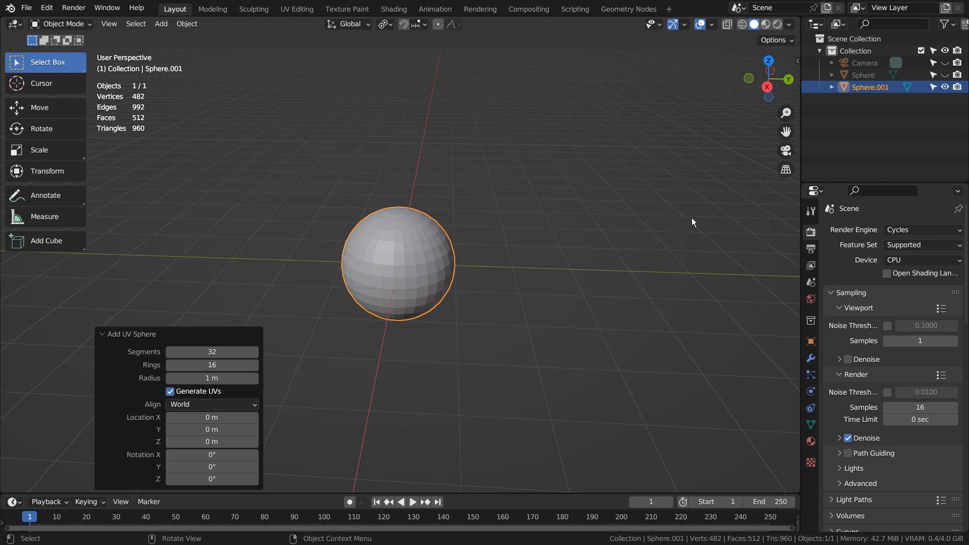
Step: Put the new sphere in Edit Mode and display the Mesh Tools add-on in the viewport sidebar
key("n")
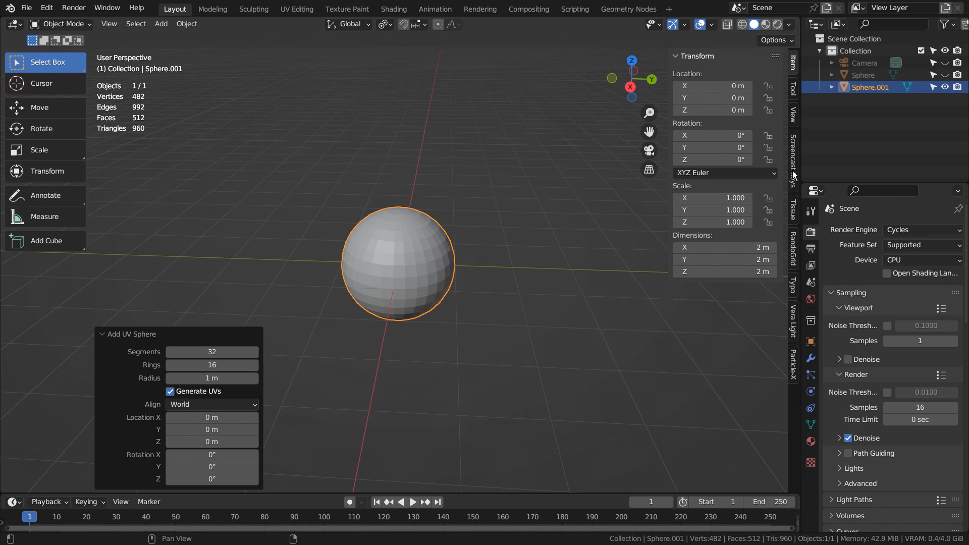
key("Tab")
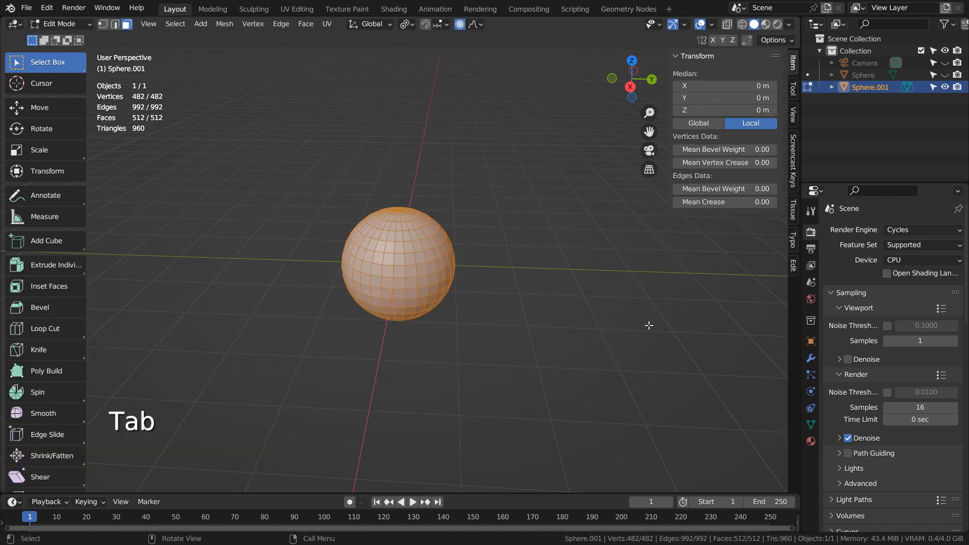
left_click(795, 262)
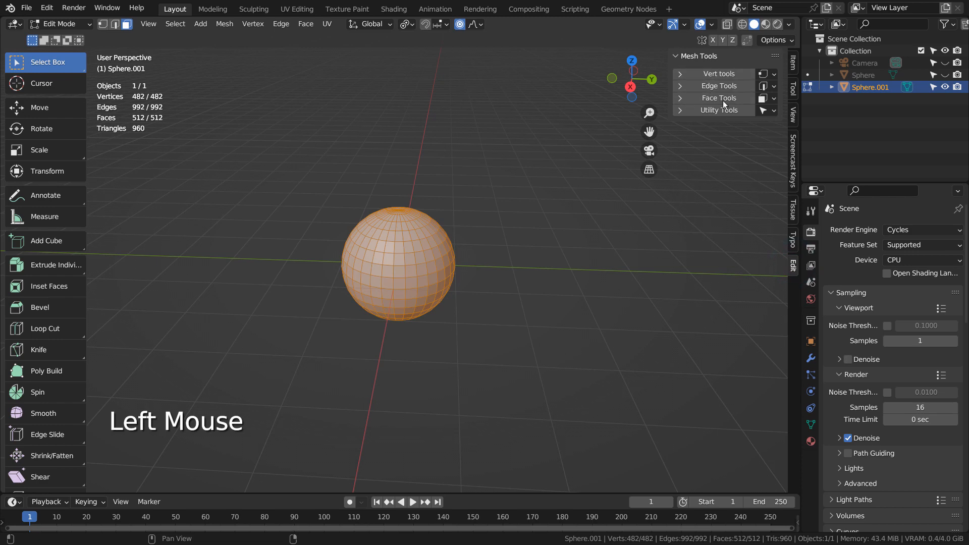
key("Tab")
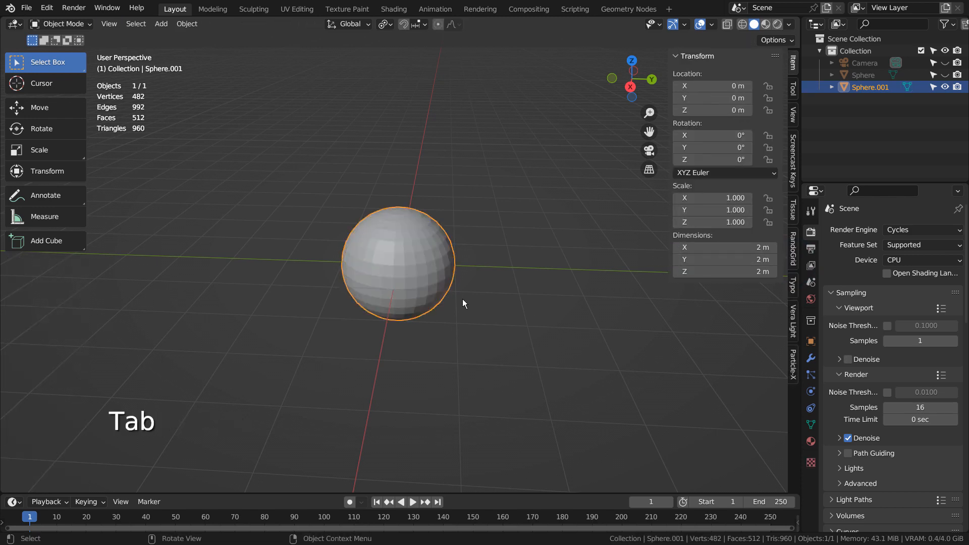
key("Tab")
key("Tab")
key("Tab")
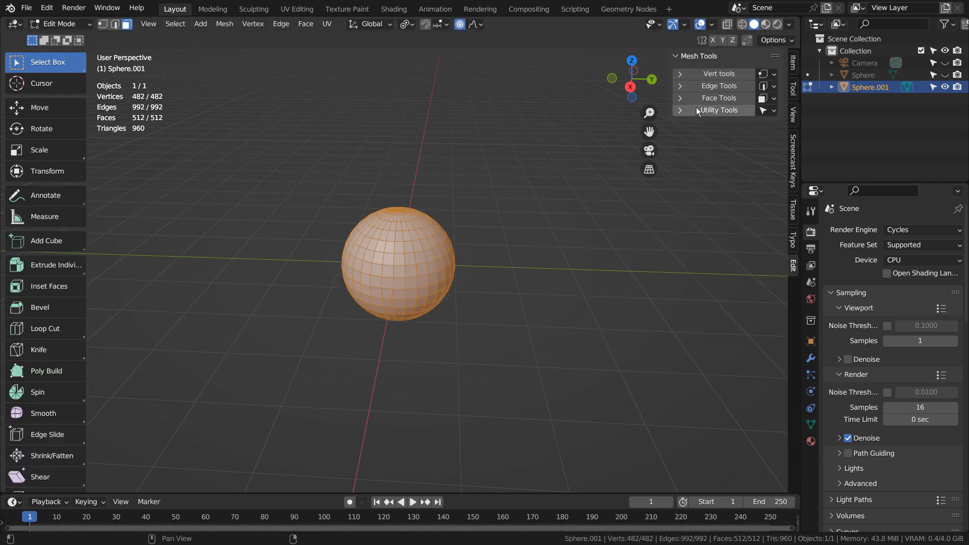
Step: Expand the utility, face, edge and vert tool groups and apply Multi Extrude to all of the sphere's faces
left_click(677, 108)
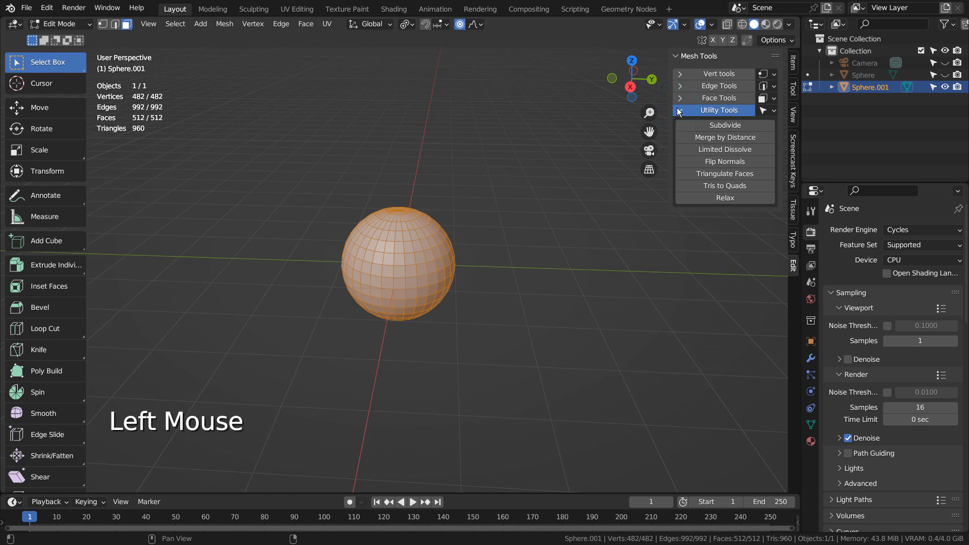
left_click(678, 99)
left_click(679, 87)
left_click(679, 74)
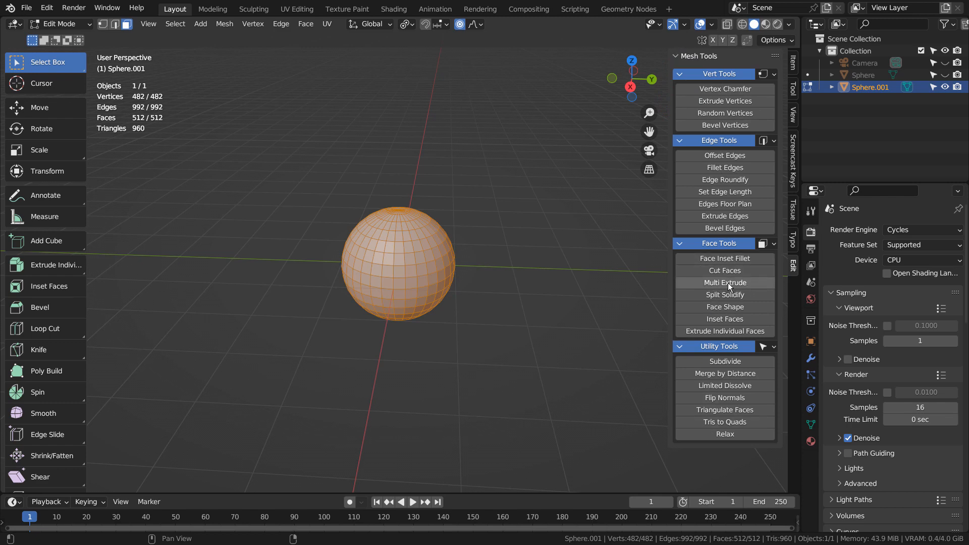
left_click(746, 281)
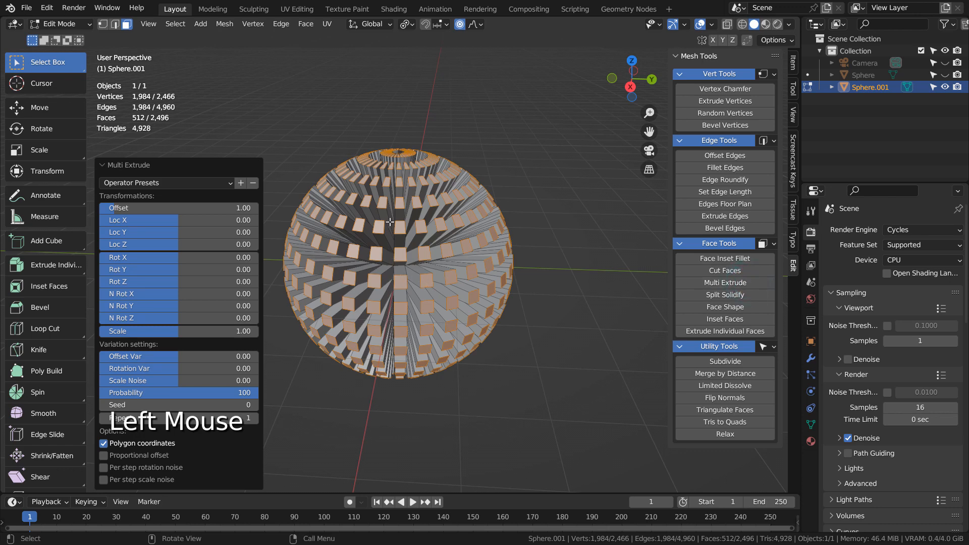
Step: Try other offset values for the Multi Extrude and set the offset back to 1
scroll(433, 187, "up", 1)
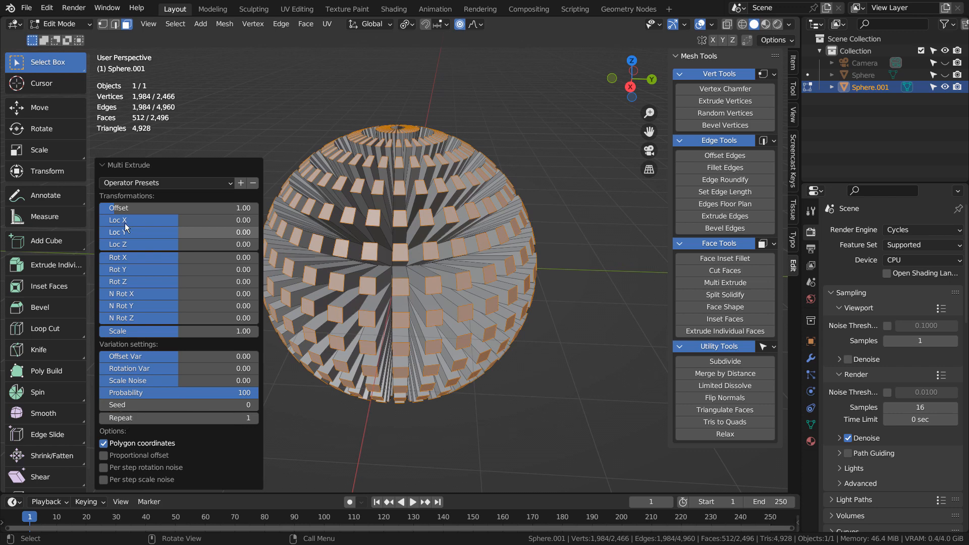
left_click_drag(129, 208, 389, 210)
left_click(137, 208)
type("1")
key("Return")
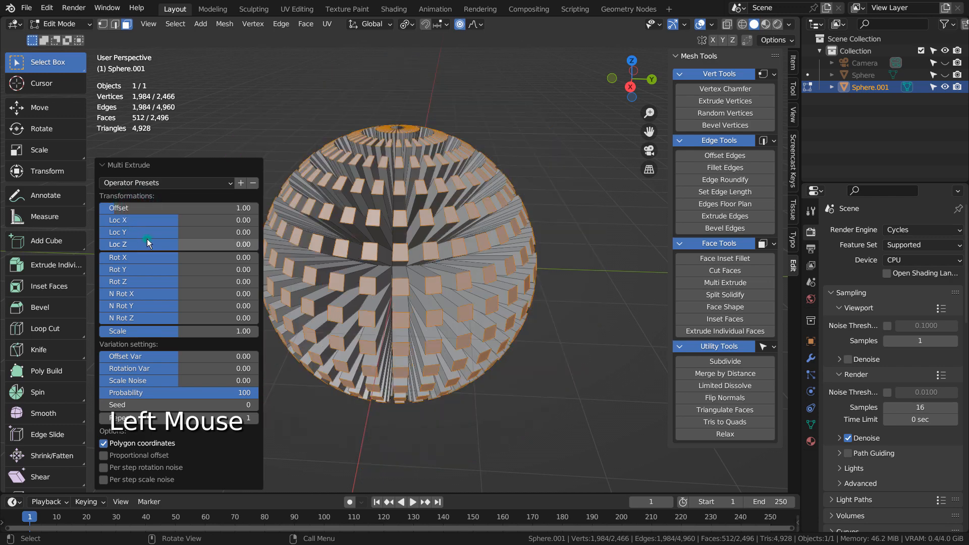
Step: Try shifting the extrusions with Loc X values such as -7 and reset Loc X to 0
left_click_drag(146, 220, 579, 235)
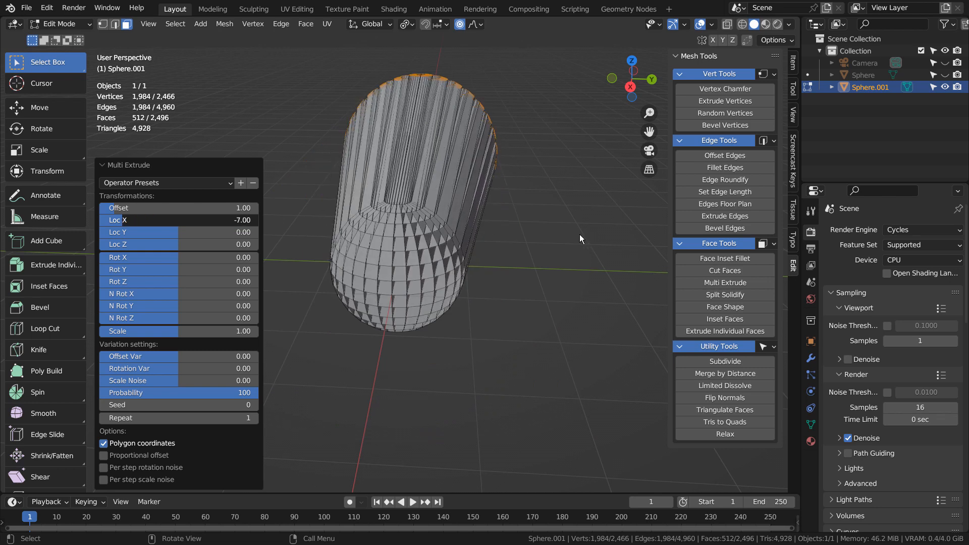
left_click(179, 222)
type("0")
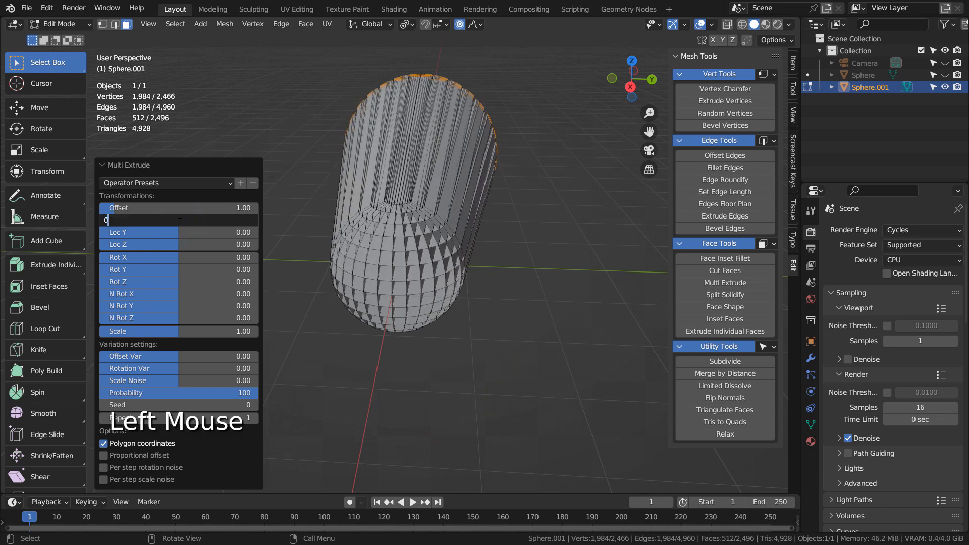
key("Return")
Step: Try rotating the extrusions with Rot X values of 30 and -30 and reset Rot X to 0
left_click_drag(153, 262, 675, 260)
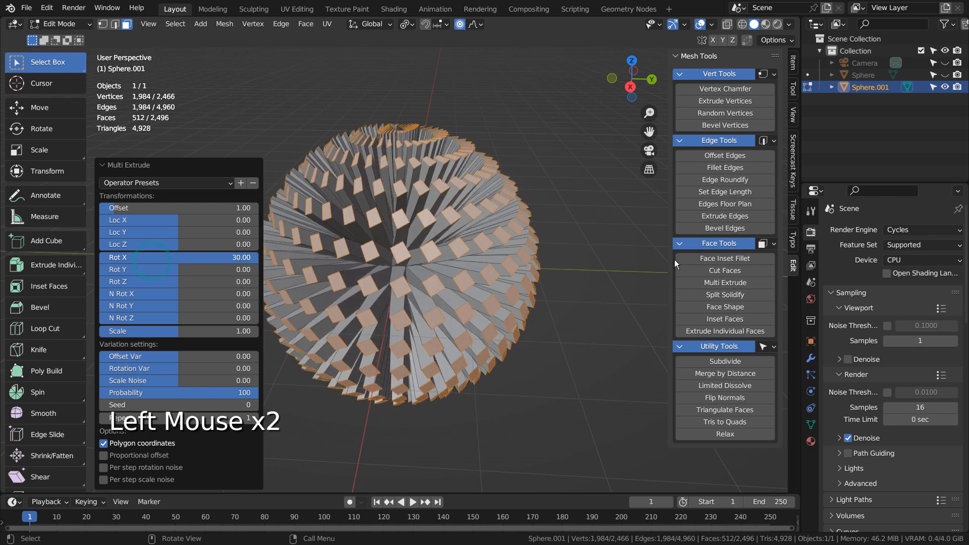
left_click_drag(337, 266, 132, 257)
left_click(191, 256)
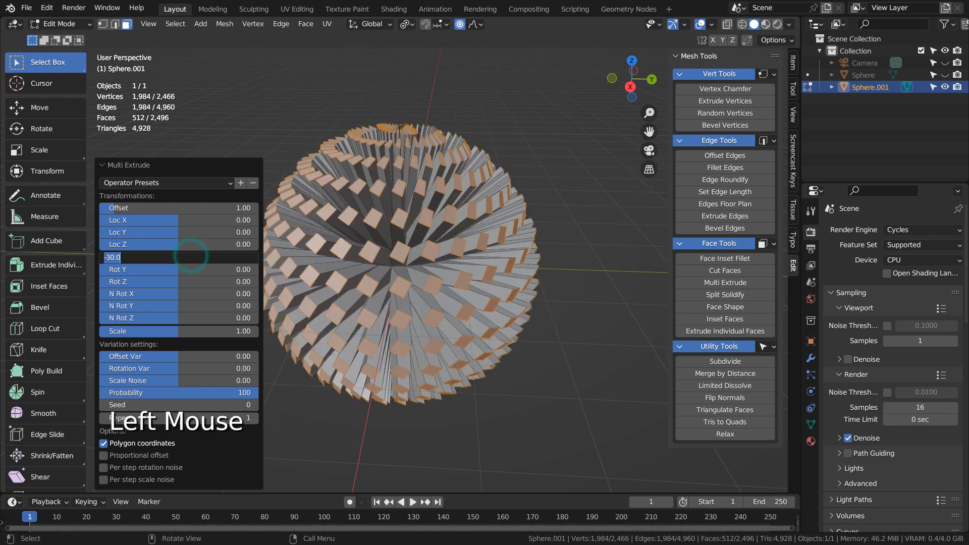
type("0")
key("Tab")
Step: Try a smaller extrusion scale of 0.50 and set the scale back to 1
left_click(168, 328)
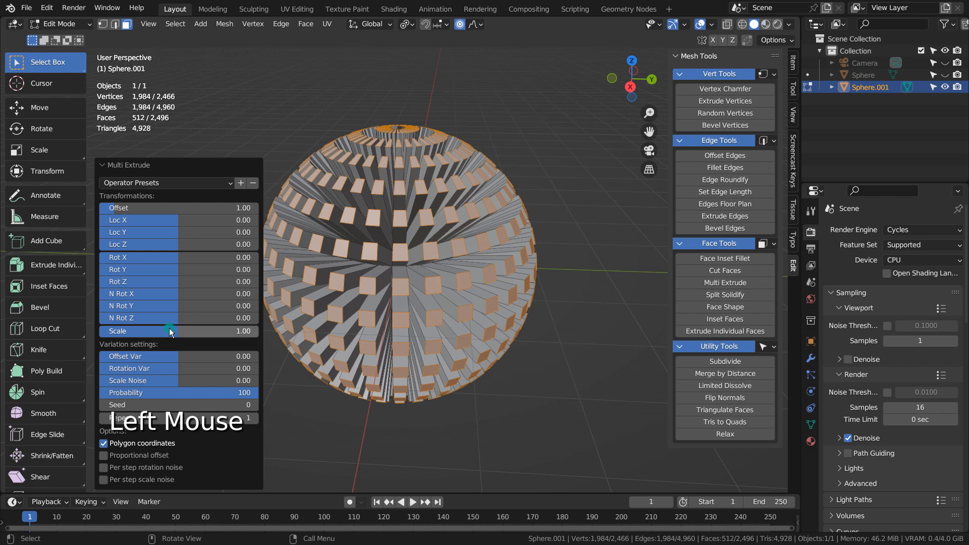
left_click_drag(172, 329, 492, 251)
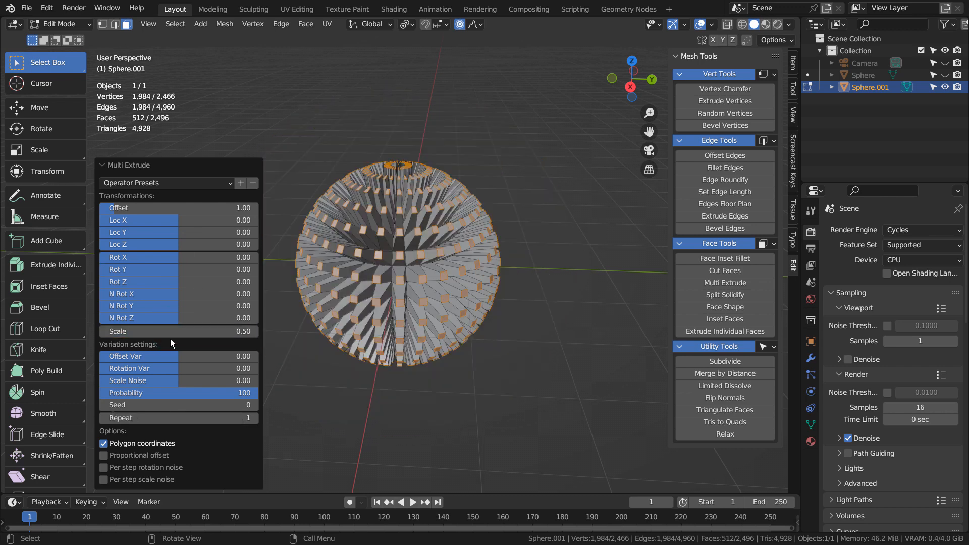
left_click(192, 330)
type("1")
key("Tab")
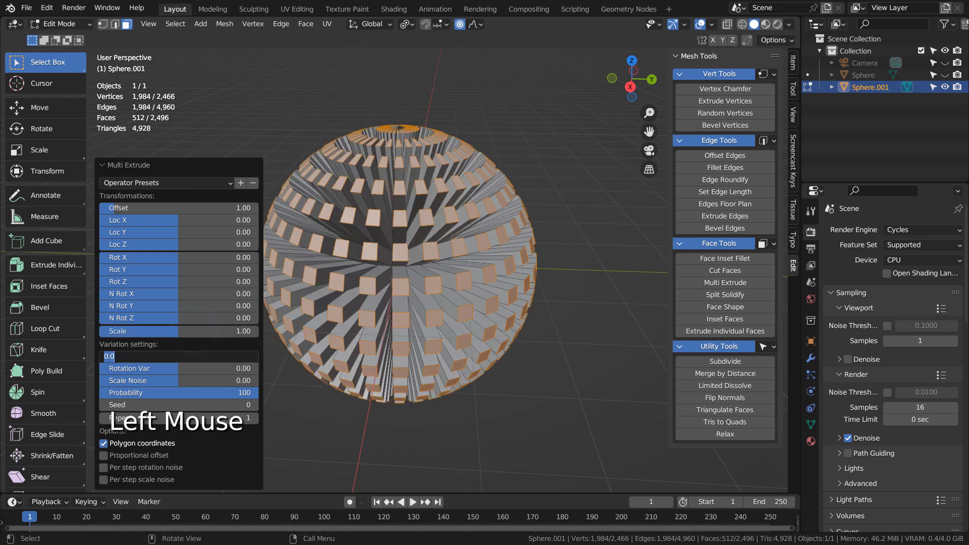
Step: Set the Multi Extrude offset variation to 1.00 so the extrusions get random lengths
key("Return")
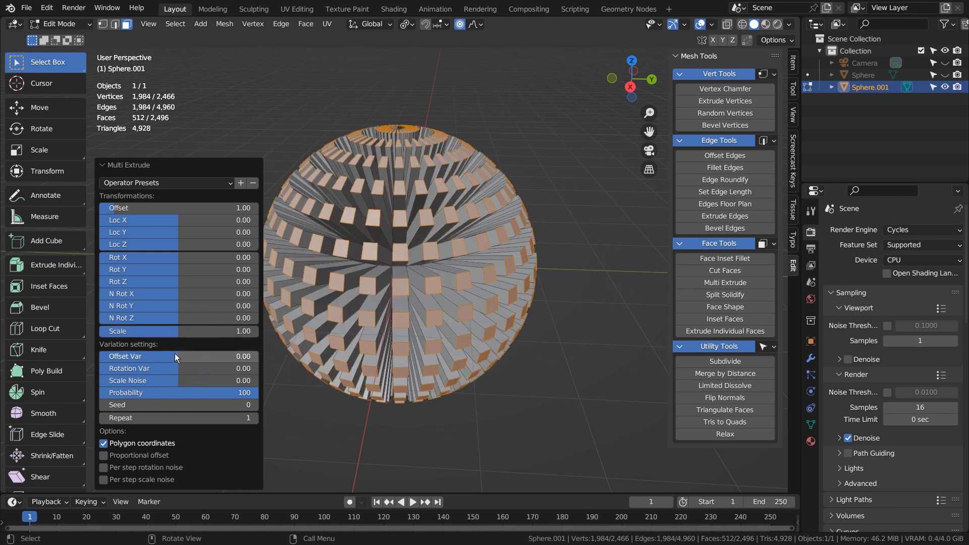
left_click_drag(173, 355, 391, 240)
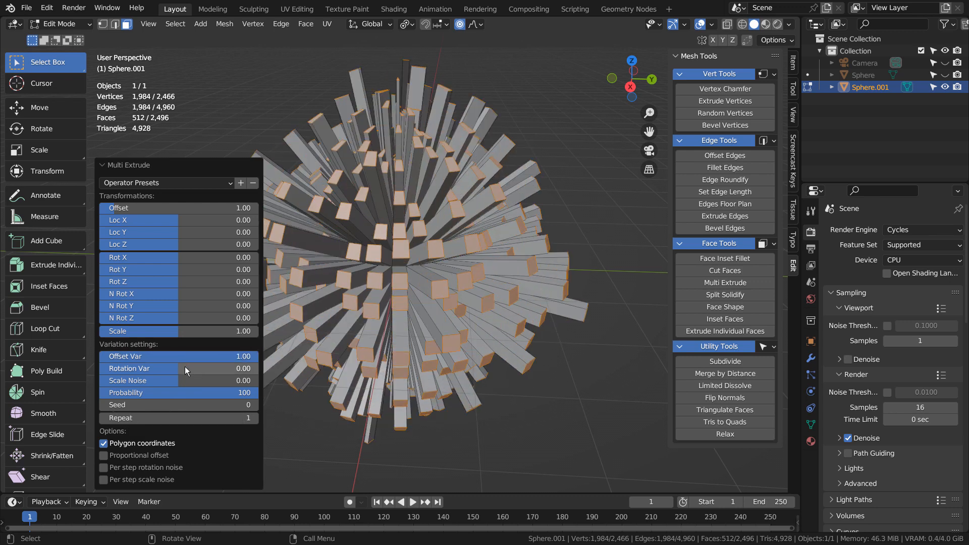
Step: Try negative rotation variation values such as -0.96 and -0.23 and reset the rotation variation to 0
left_click_drag(184, 372, 532, 232)
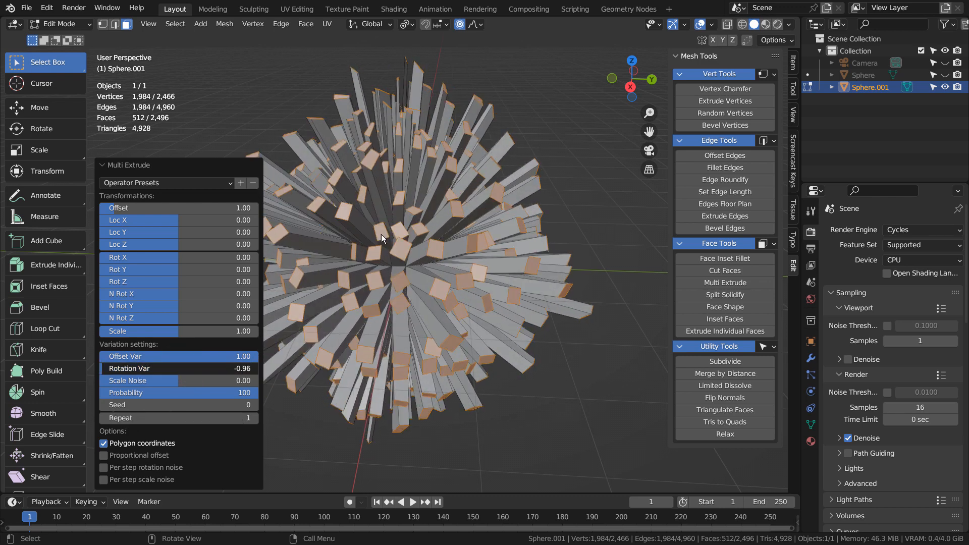
mouse_move(381, 234)
left_mouse_down()
mouse_move(422, 234)
mouse_move(398, 235)
left_mouse_up()
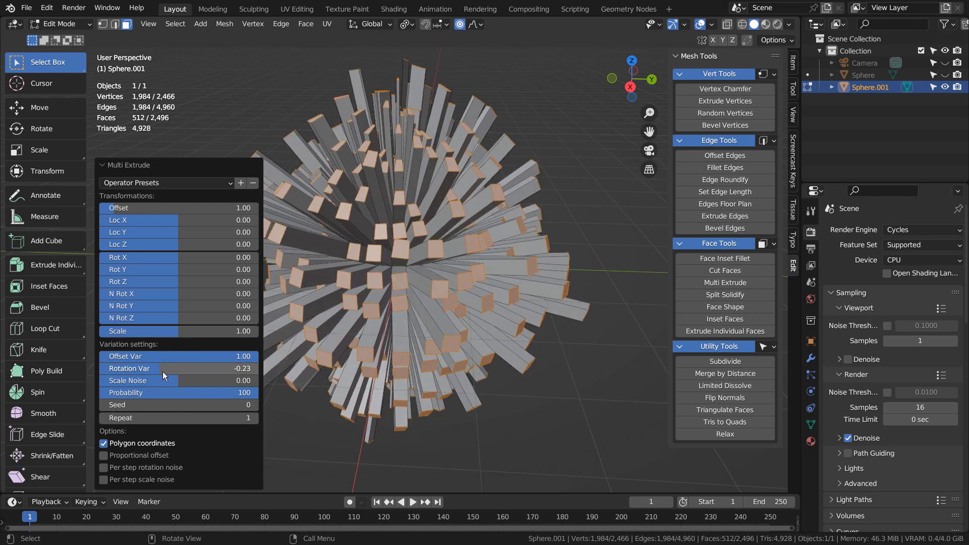
left_click(164, 374)
key("Tab")
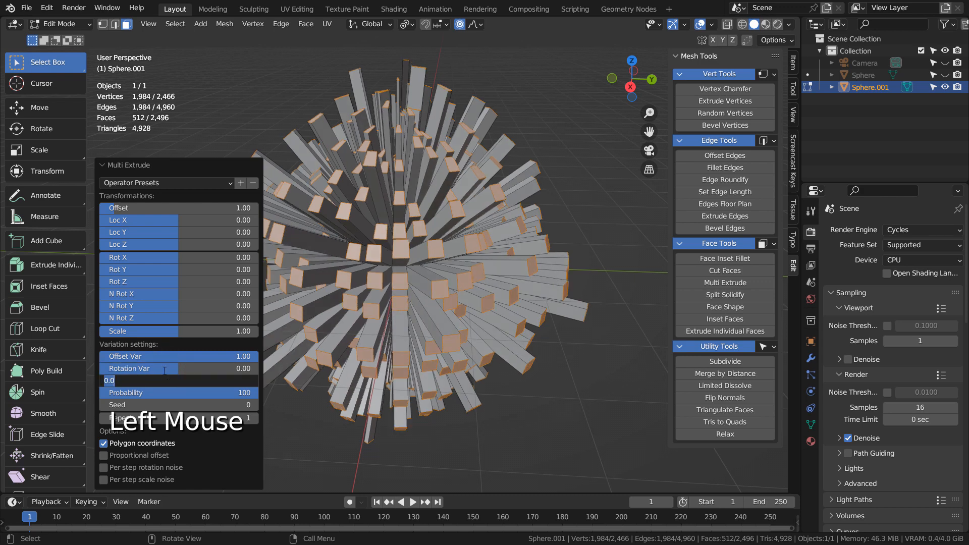
Step: Try other probability, seed and repeat values for the Multi Extrude, returning them to 100, 0 and 1
left_click(188, 395)
left_click_drag(190, 395, 545, 268)
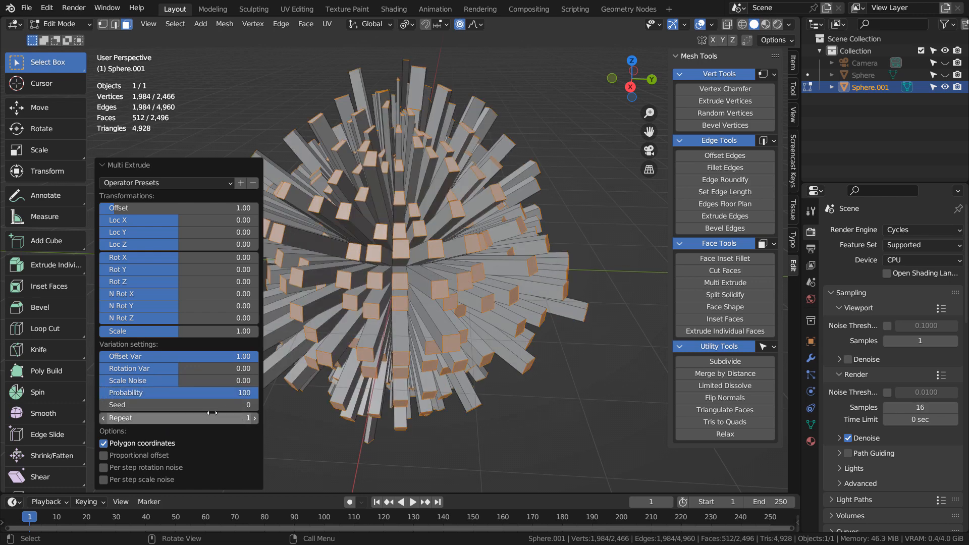
left_click_drag(209, 405, 434, 271)
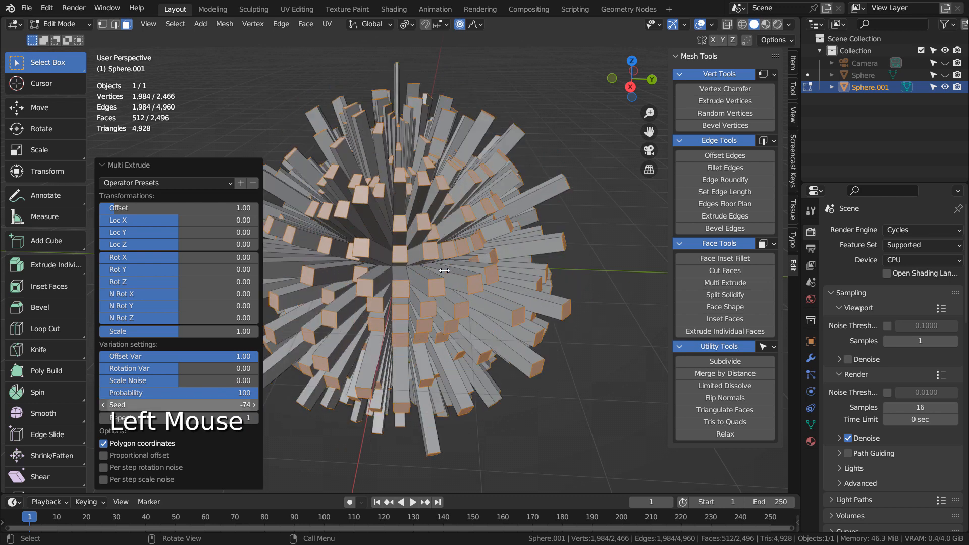
double_click(237, 401)
type("0")
key("Tab")
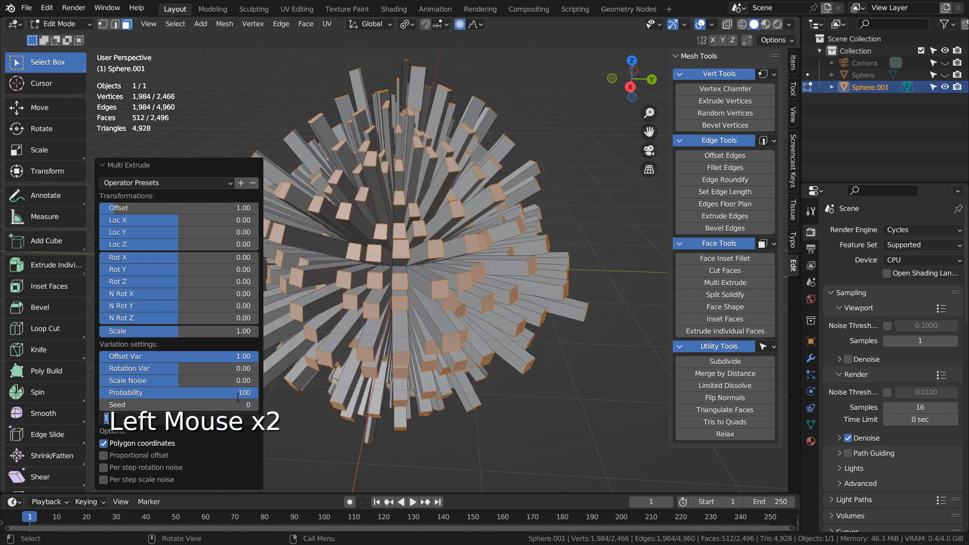
left_click(231, 374)
left_click_drag(178, 419, 394, 286)
Step: Toggle the polygon coordinates, proportional offset, per step rotation noise and per step scale noise options and restore their original states
left_click(101, 444)
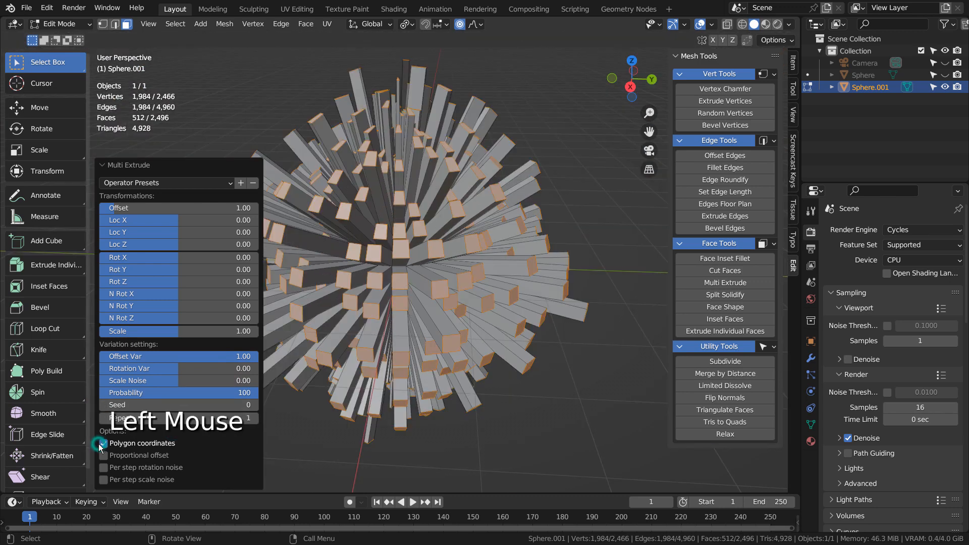
left_click(101, 444)
left_click(103, 443)
left_click(105, 455)
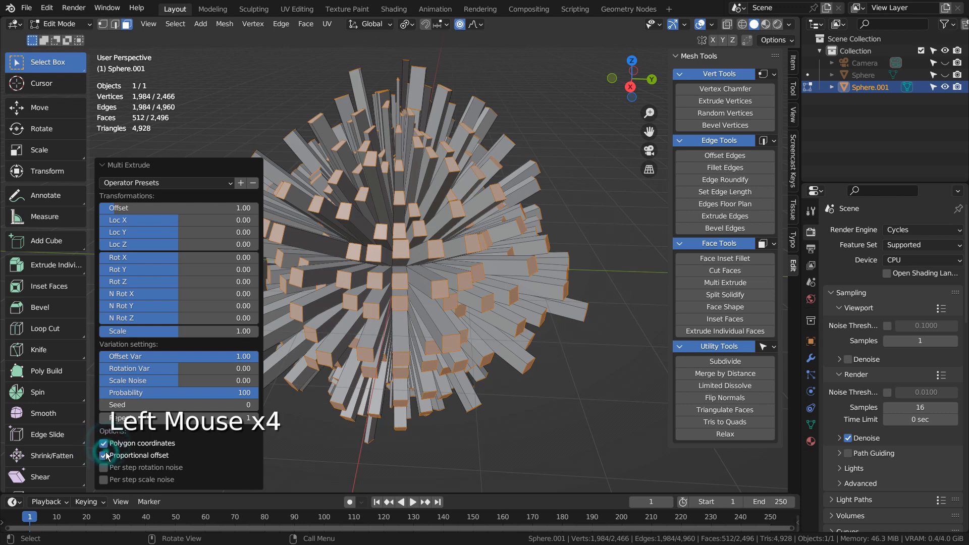
left_click(105, 455)
left_click(105, 467)
left_click(105, 468)
left_click(105, 479)
left_click(105, 479)
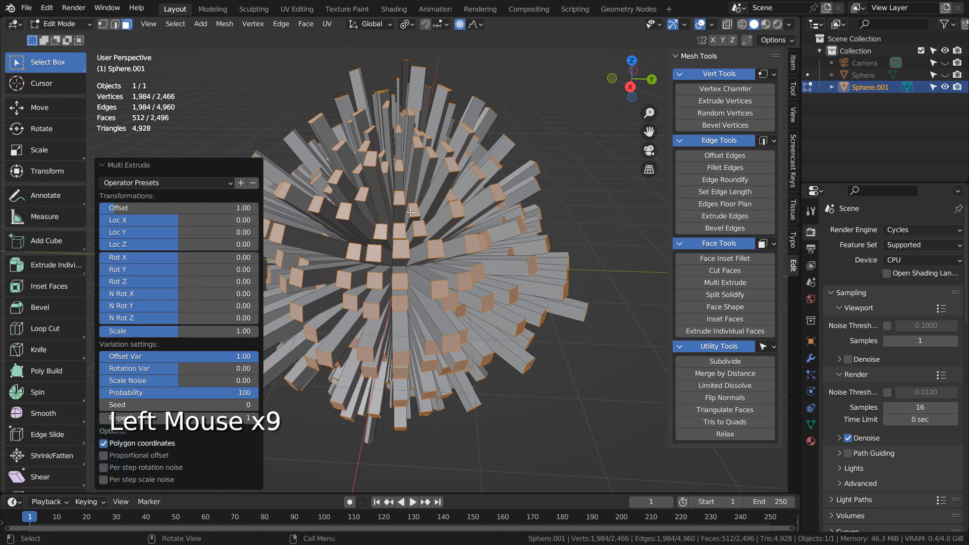
Step: Set the transform pivot point to Individual Origins
left_click(413, 28)
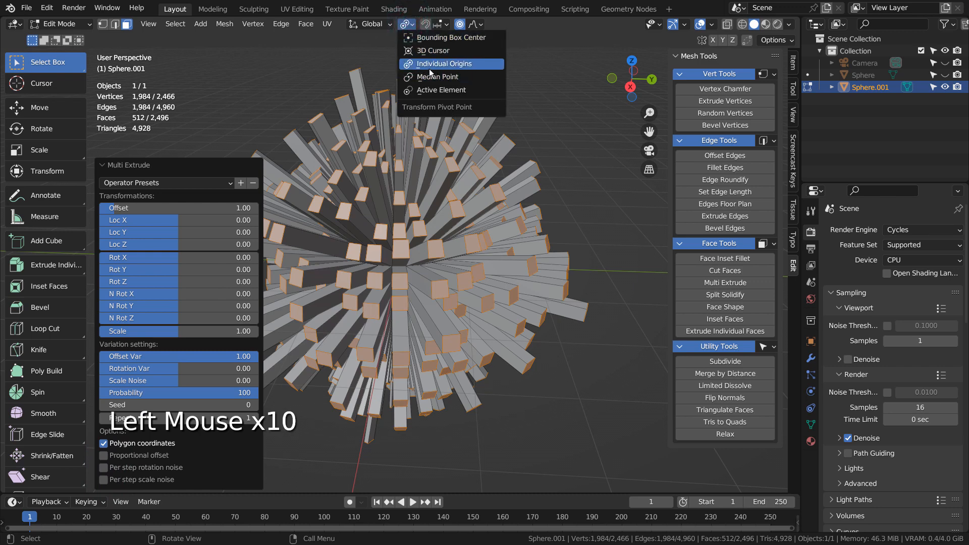
left_click(445, 64)
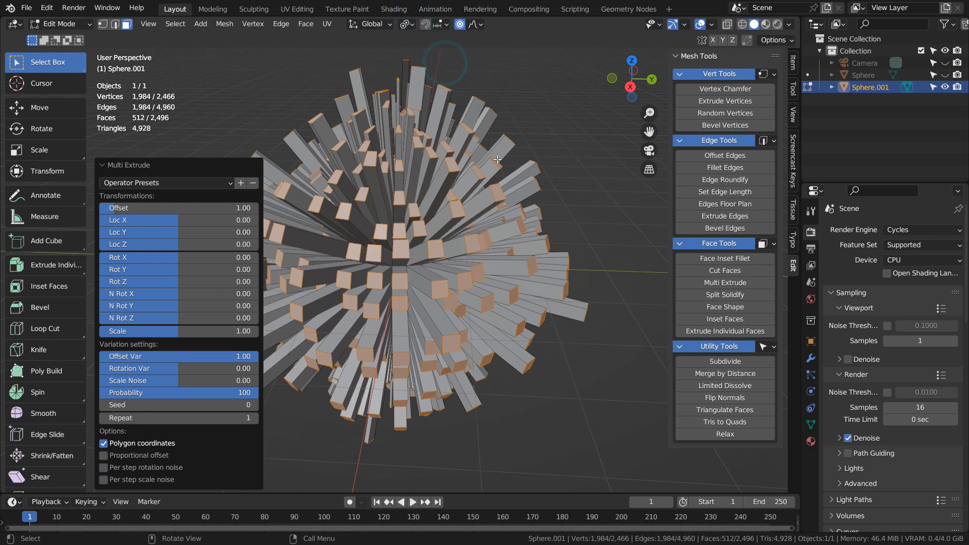
Step: Scale the extruded faces down to about 0.201 to taper them into spikes, and return to Object Mode
key("s")
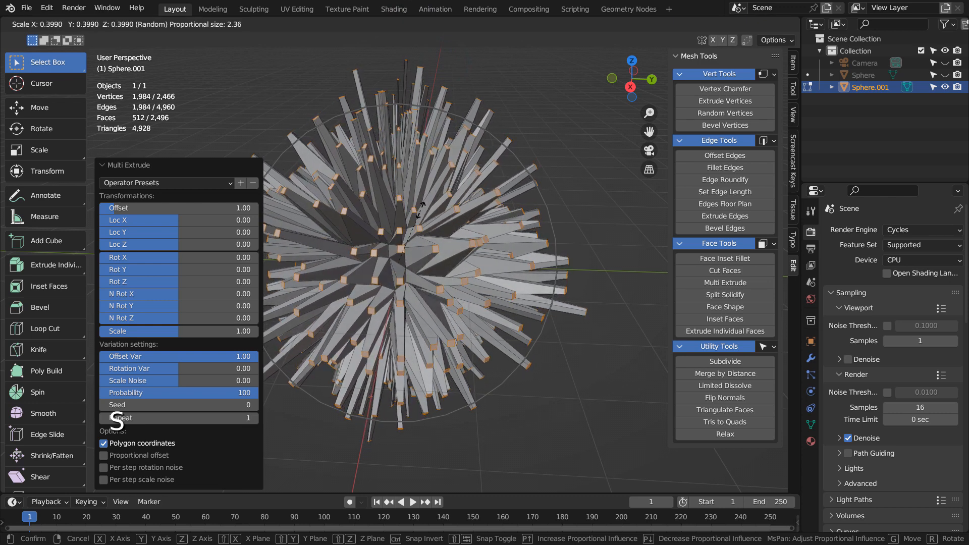
left_click(398, 235)
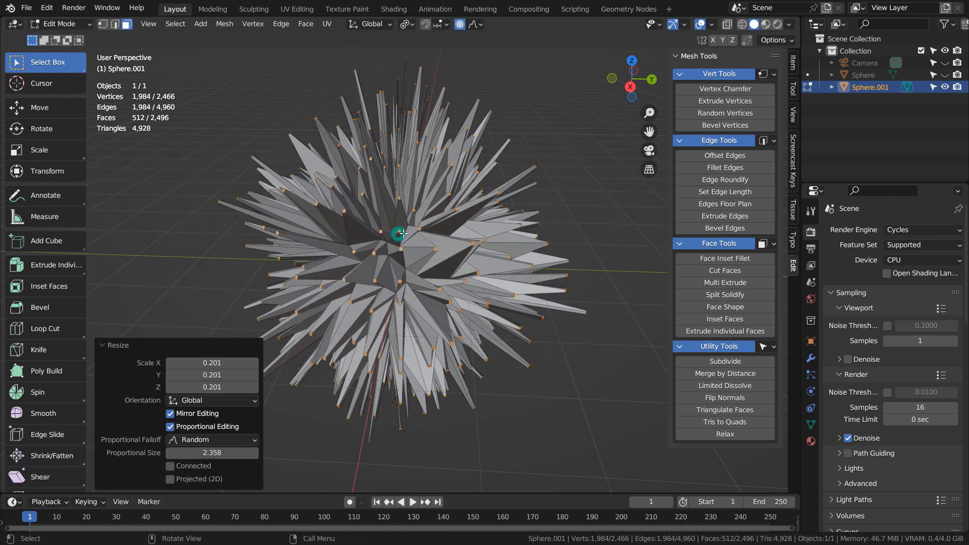
key("Tab")
Step: Add subdivision to the spiky sphere at level 1 and raise it to level 3
middle_click_drag(374, 252, 475, 216)
scroll(525, 332, "down", 3)
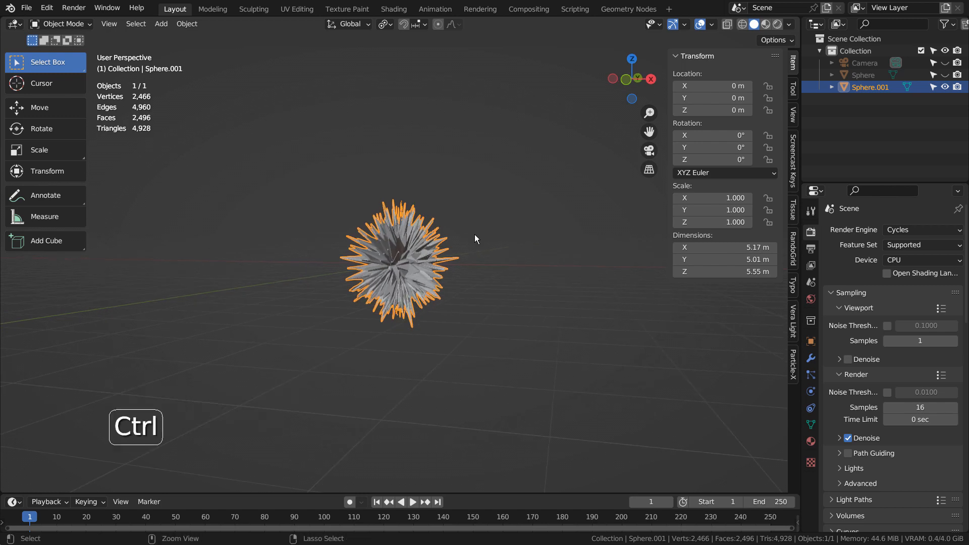
key("ctrl+1")
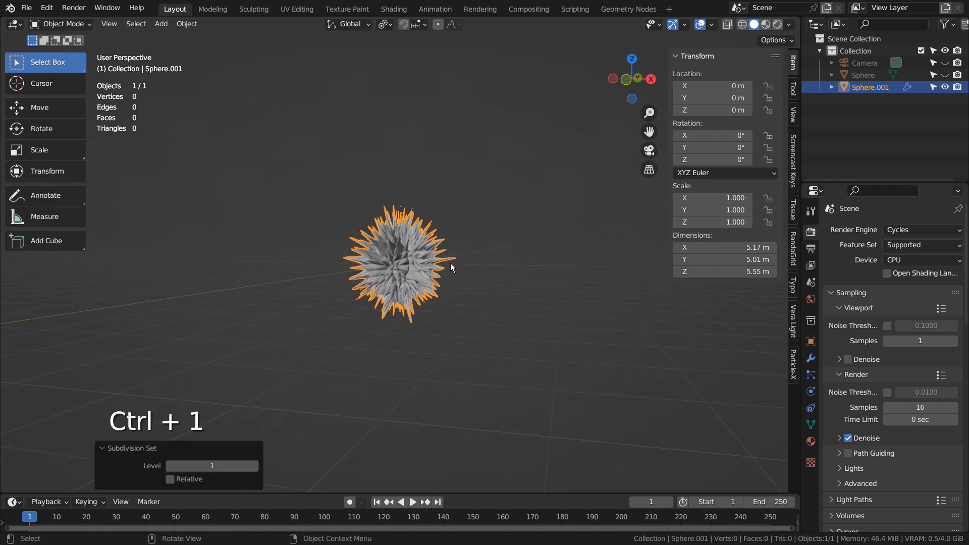
scroll(448, 268, "up", 7)
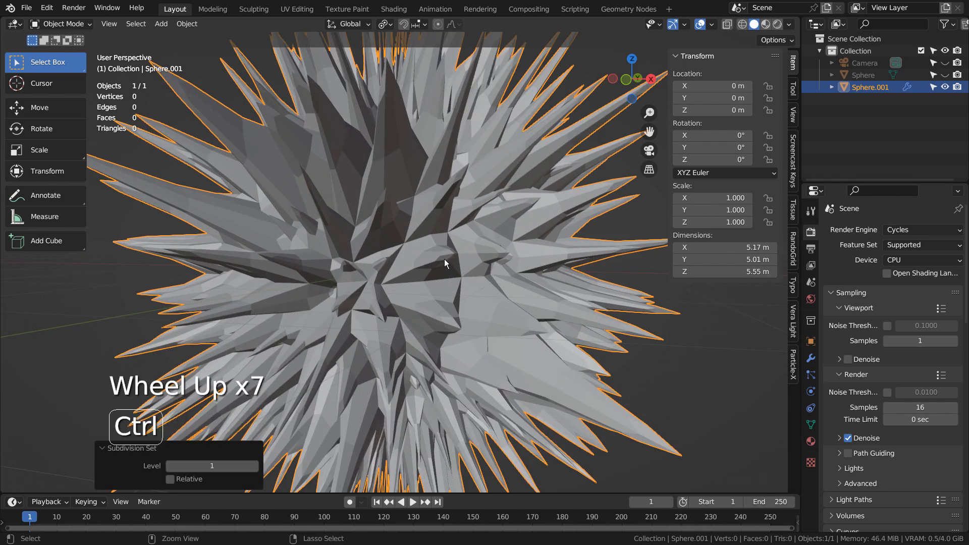
key("ctrl+3")
middle_click_drag(444, 258, 479, 249)
Step: Shade the subdivided spiky sphere smooth and inspect its surface from several angles
right_click(395, 196)
left_click(395, 190)
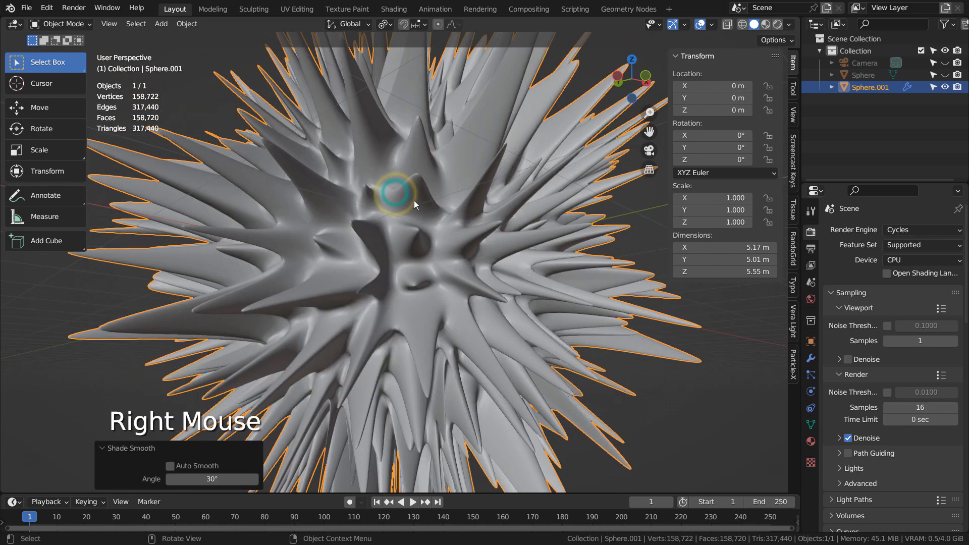
middle_click_drag(438, 207, 449, 281)
scroll(449, 281, "down", 2)
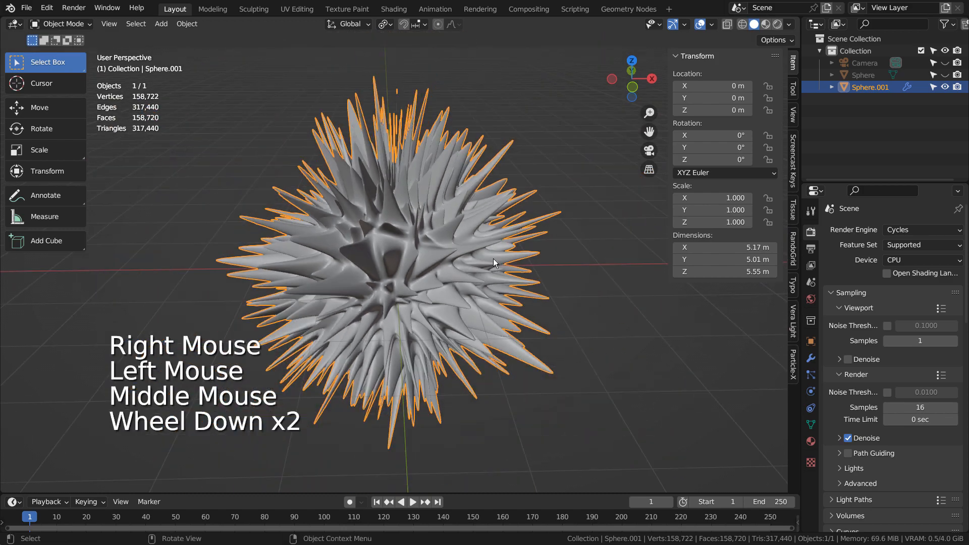
middle_click_drag(493, 258, 389, 234)
Step: Delete the spiky sphere and add a torus mesh with its default settings
left_click(385, 234)
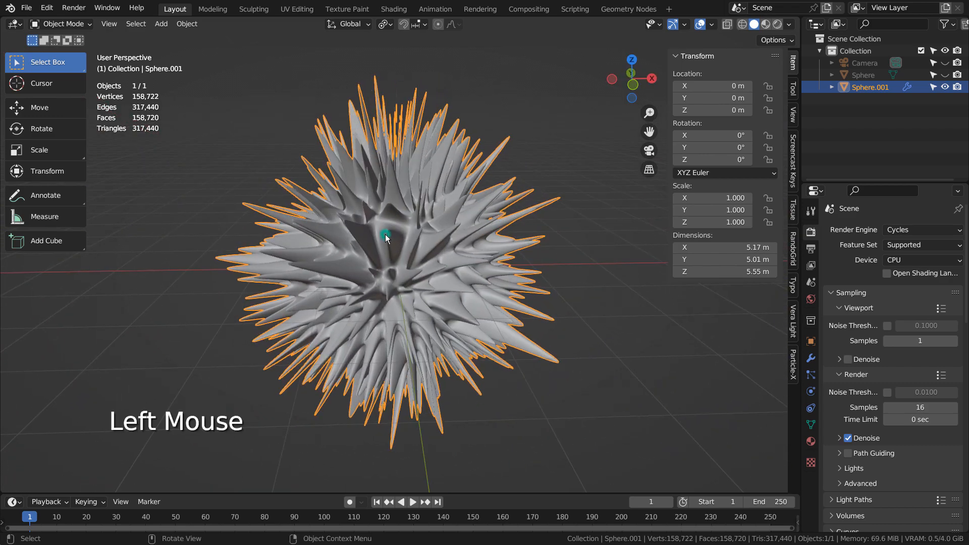
key("x")
key("shift+a")
mouse_move(354, 178)
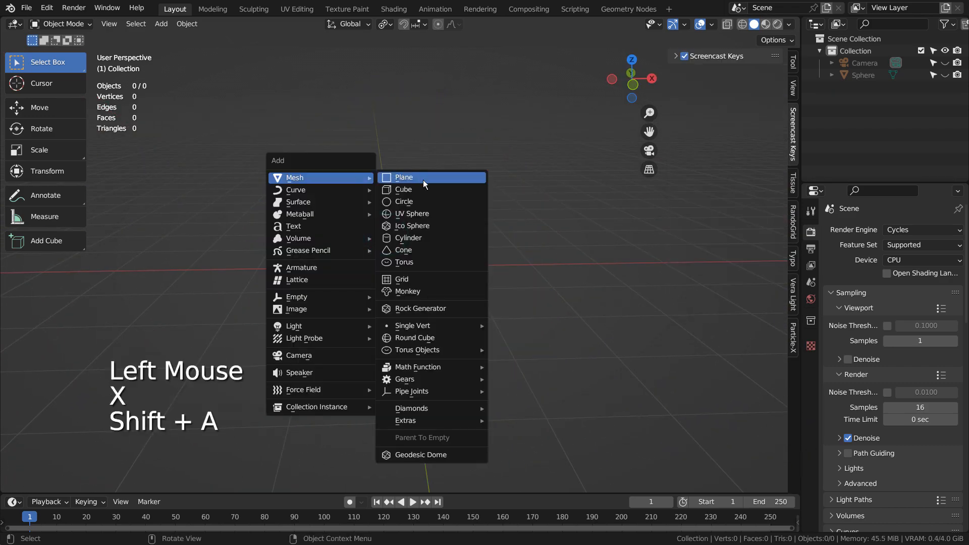
left_click(426, 259)
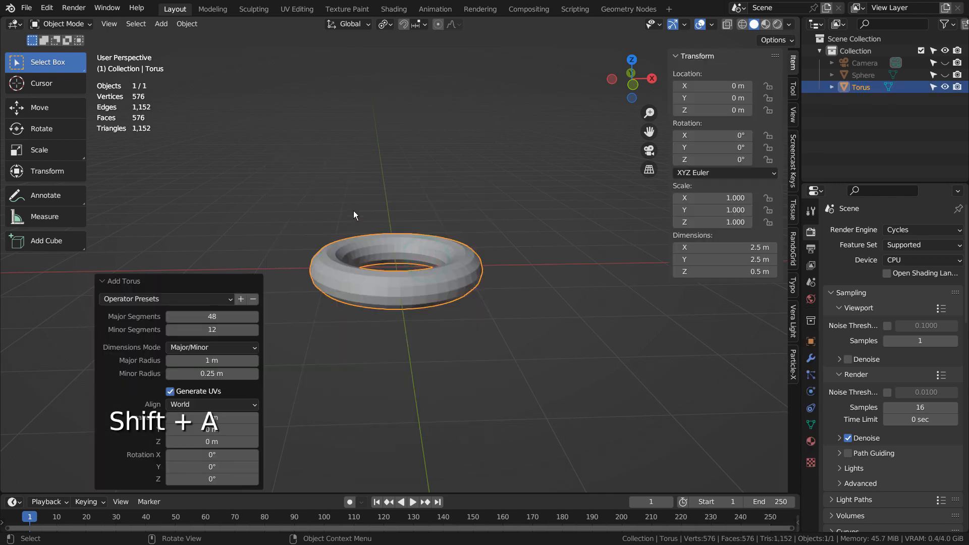
Step: Multi Extrude all torus faces with offset 1.00 and offset variation 1.00, and scale the extruded ends down into sharp spikes
key("Tab")
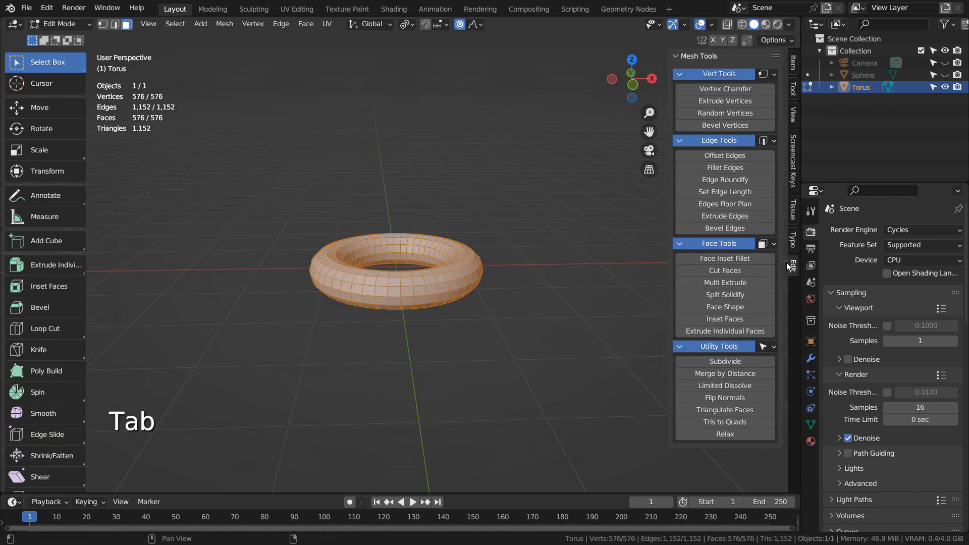
left_click(727, 283)
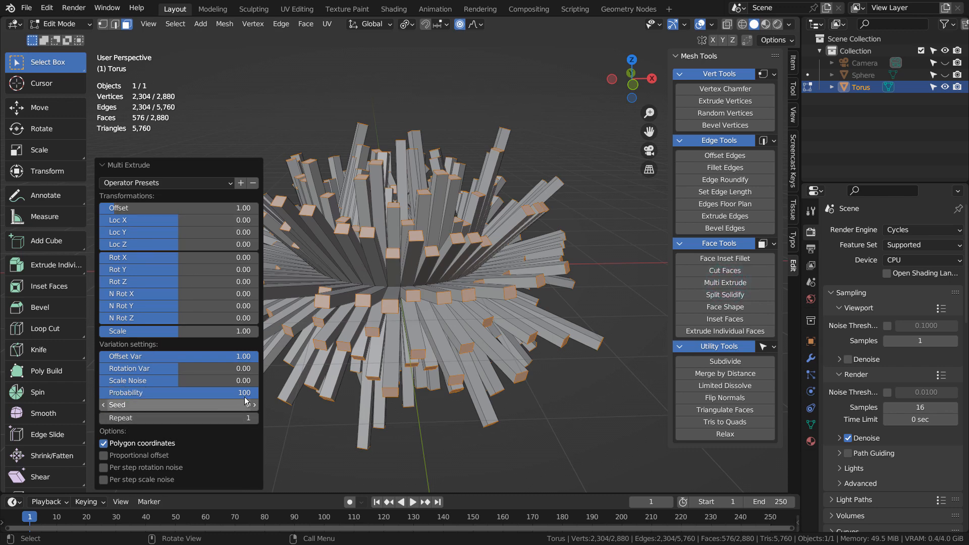
key("s")
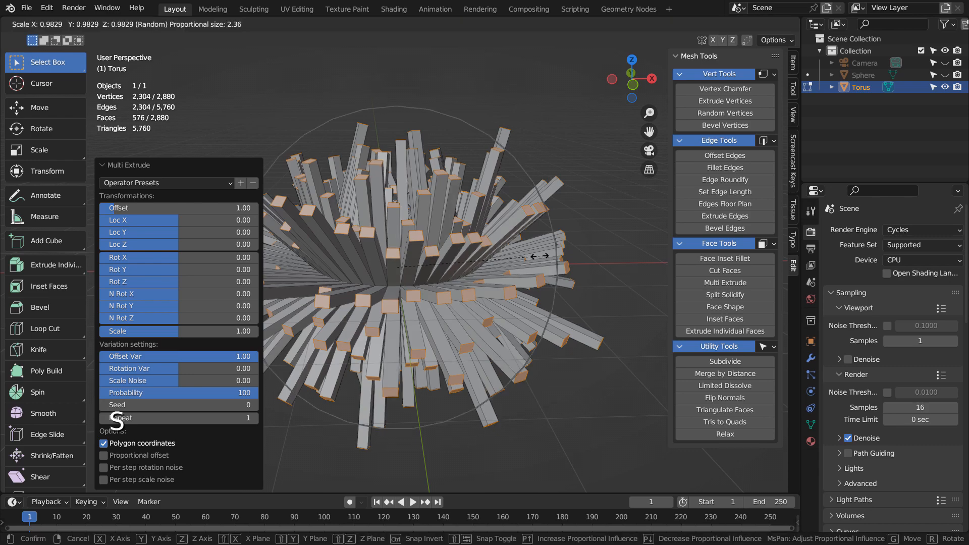
left_click(423, 255)
key("Tab")
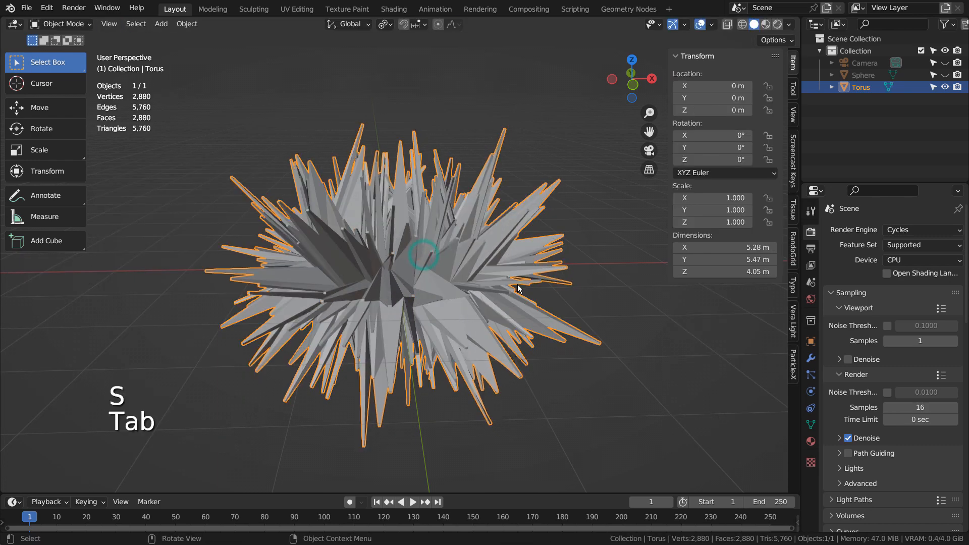
Step: Add level 1 subdivision to the spiky torus and shade it smooth
middle_click_drag(424, 256, 454, 283)
scroll(492, 308, "up", 3)
scroll(357, 254, "down", 1)
scroll(373, 302, "up", 2)
left_click(471, 272)
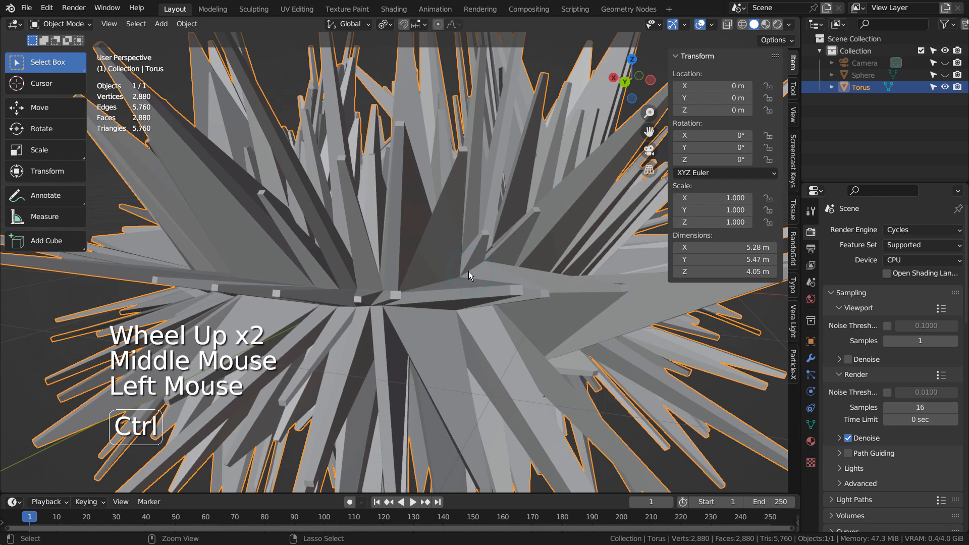
key("ctrl+1")
right_click(435, 262)
left_click(430, 260)
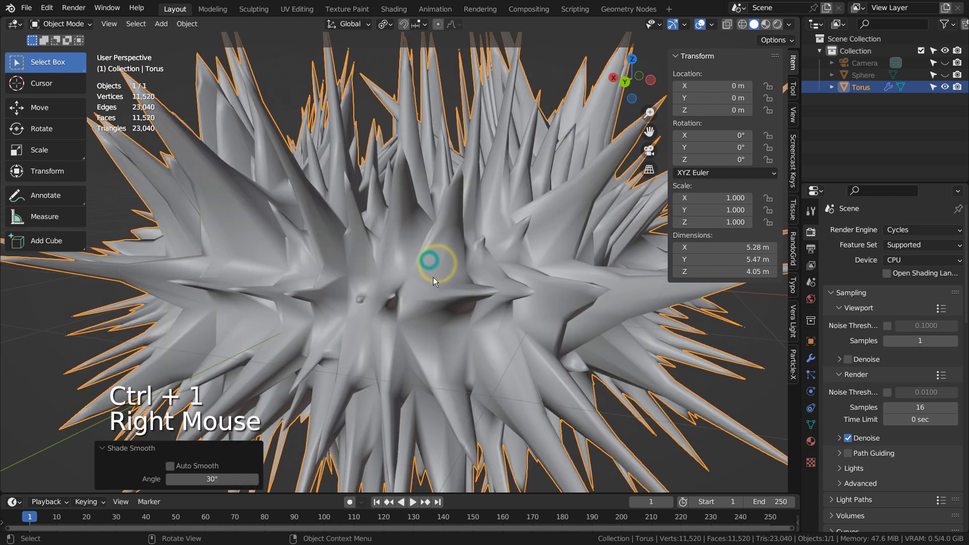
Step: Raise the spiky torus's subdivision to level 3 and inspect the smoothed spikes from all around
middle_click_drag(433, 278, 456, 296)
key("ctrl+3")
middle_click_drag(524, 304, 317, 401)
middle_click_drag(308, 410, 496, 322)
scroll(333, 283, "down", 3)
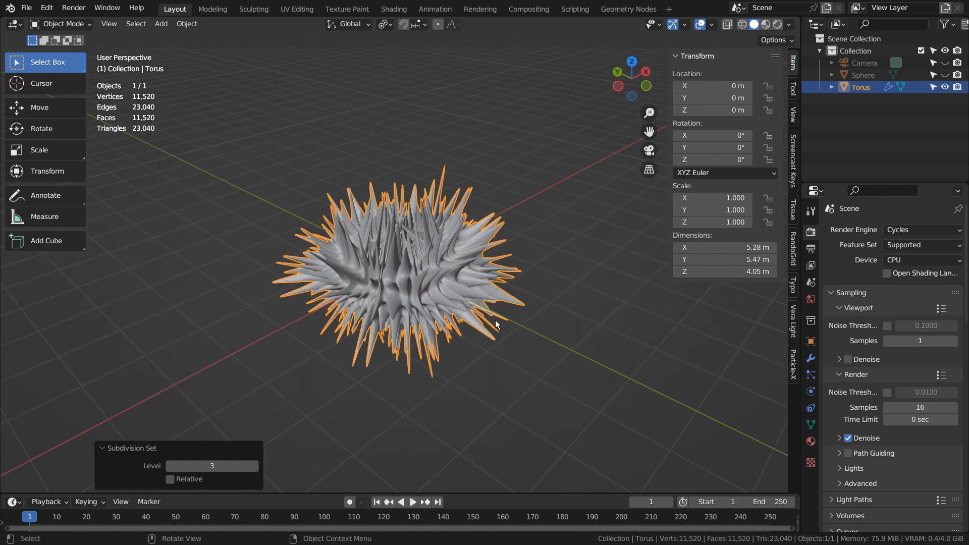
scroll(583, 329, "up", 3)
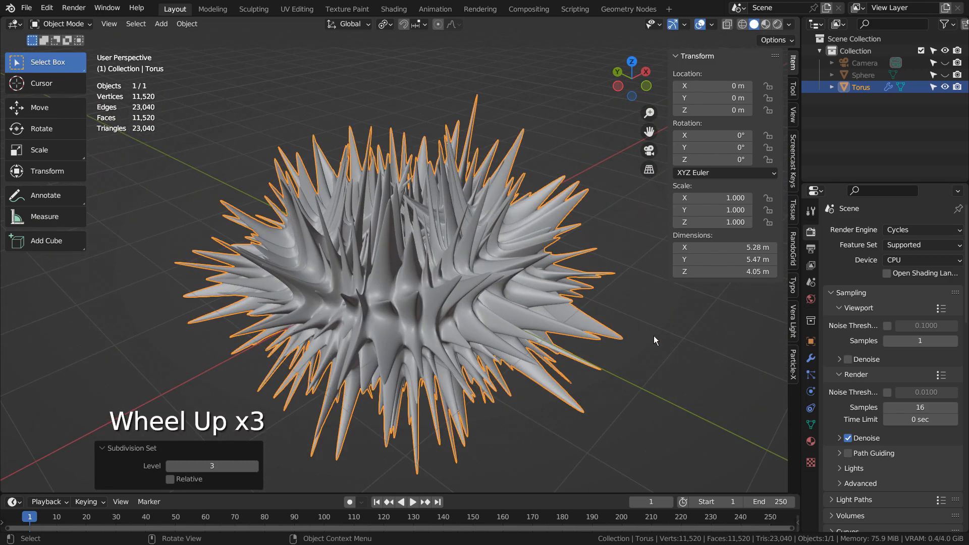